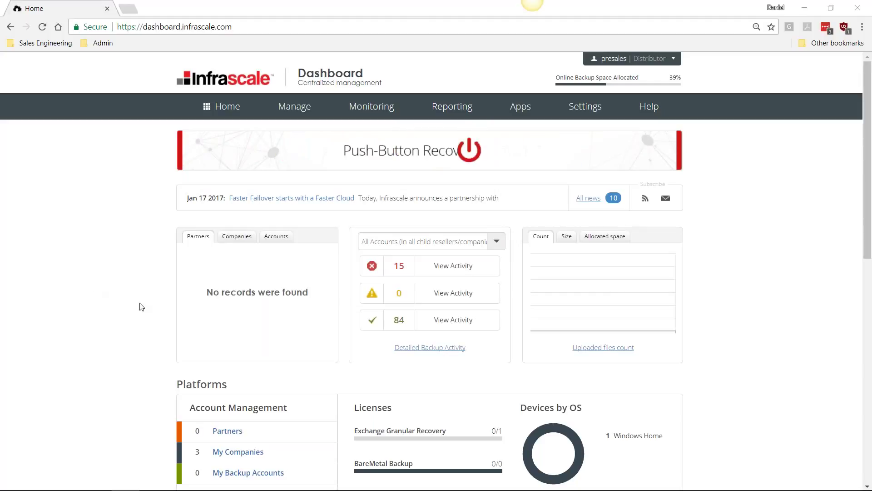
Open the Appliances list, reload it, and scroll the table to see capacity and replication columns.
mouse_move(294, 106)
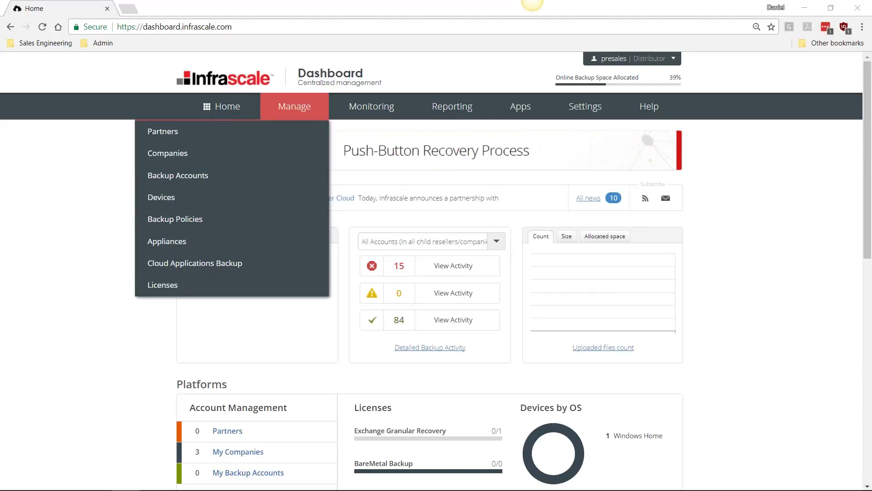
left_click(234, 247)
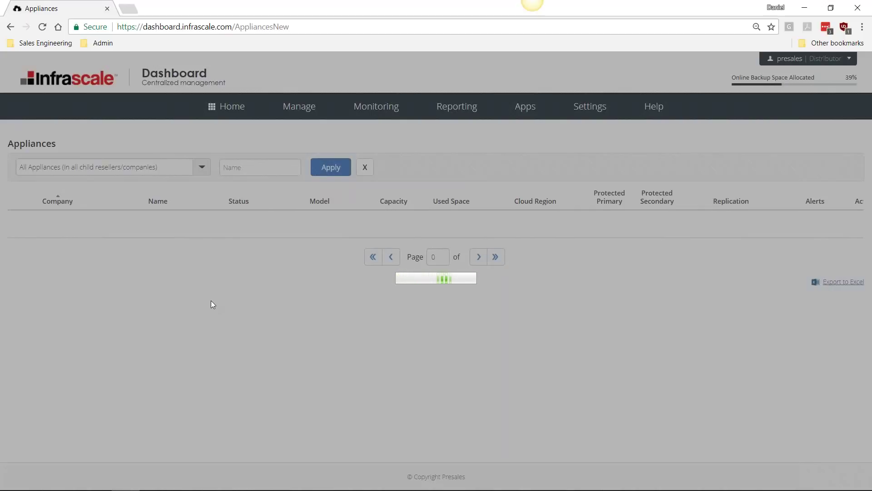
left_click(42, 26)
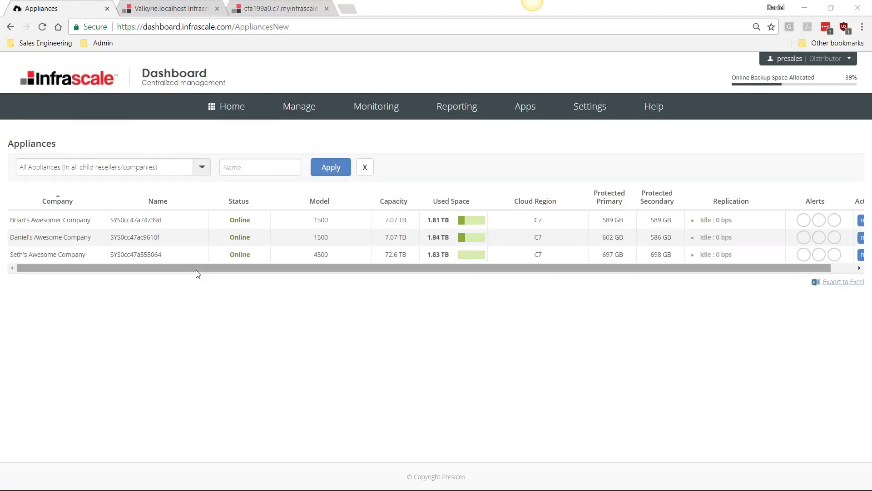
scroll(350, 269, "left", 1)
scroll(113, 268, "right", 1)
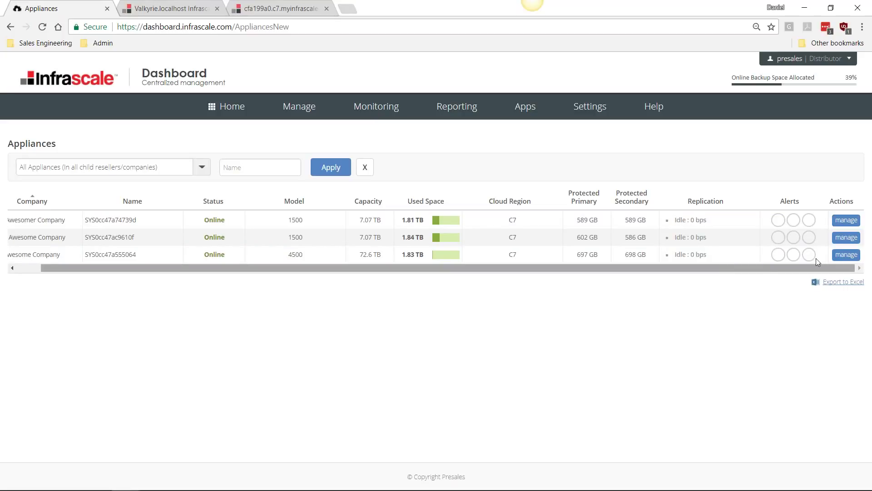
Show the Manage Secondary options for each of the three appliances, then dismiss them.
left_click(843, 257)
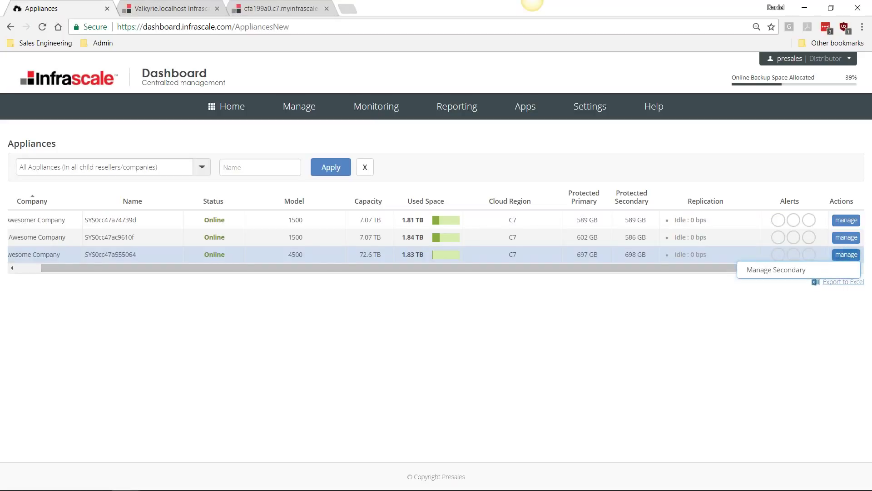
left_click(846, 238)
left_click(848, 221)
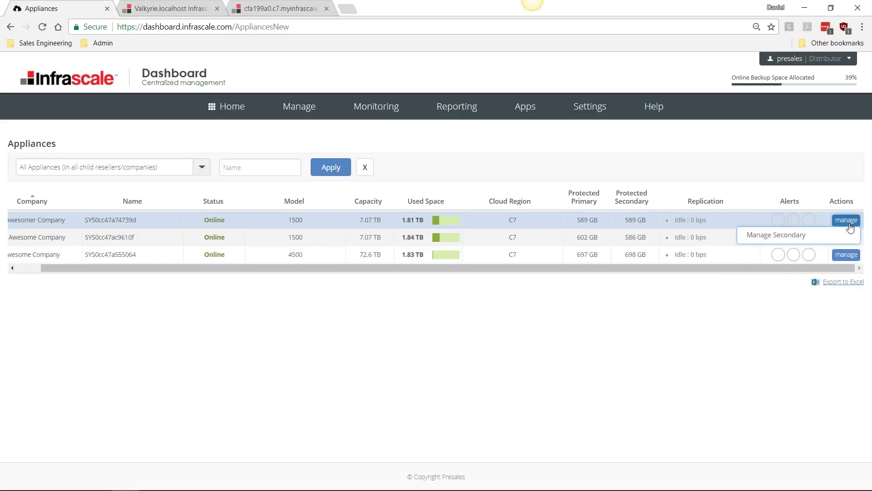
left_click(477, 181)
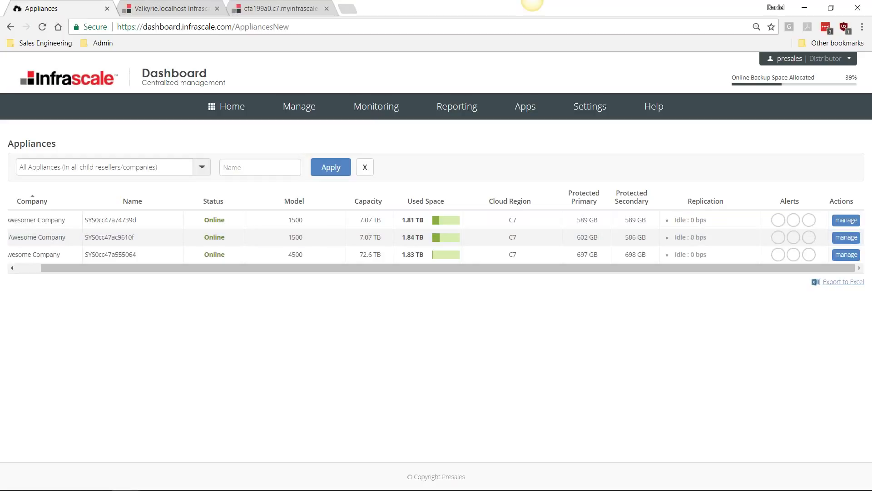
Switch to the Valkyrie.localhost console and list its 33 protected clients with schedules.
left_click(195, 15)
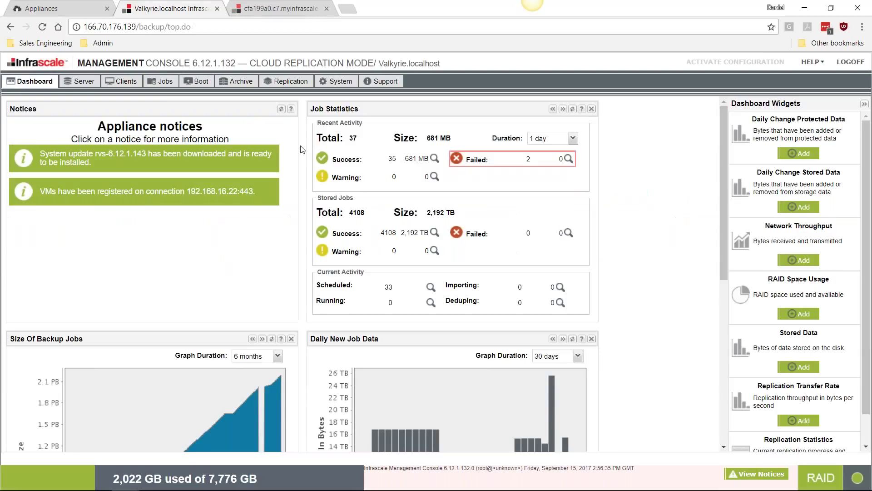
left_click(134, 83)
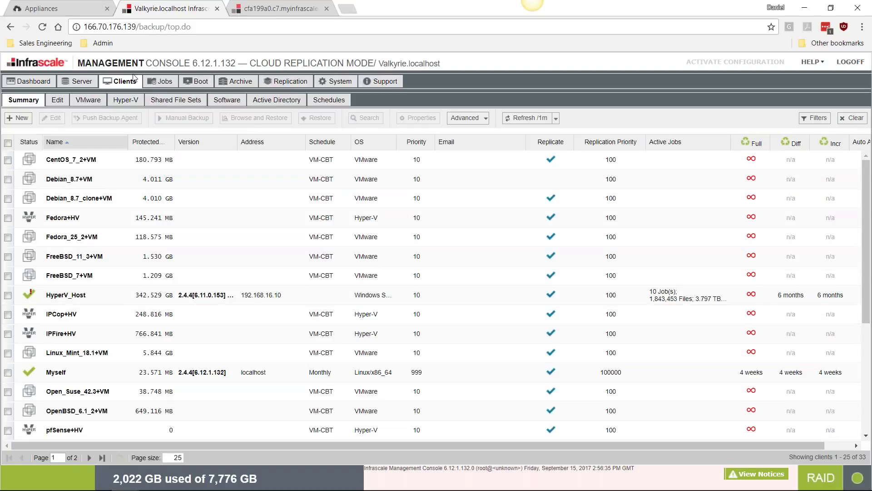
View Shared File Sets, then the client software downloads for Linux, Windows, Mac OS X and more.
left_click(176, 99)
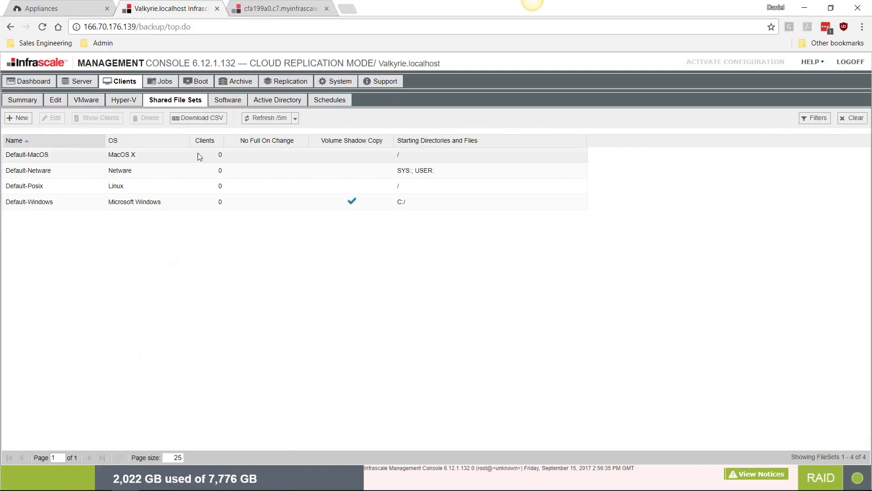
left_click(226, 99)
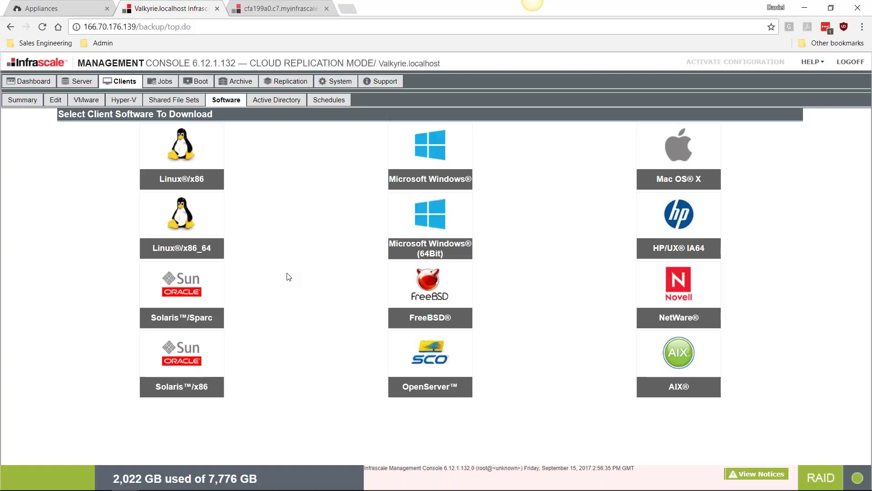
On the cfa199a0 cloud secondary, view the job history, then the Boot Overview of 30 clients.
left_click(245, 14)
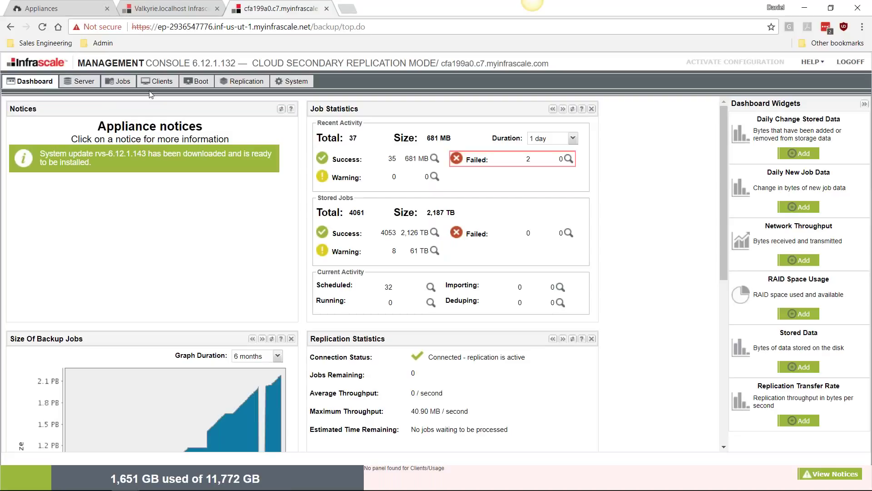
left_click(119, 81)
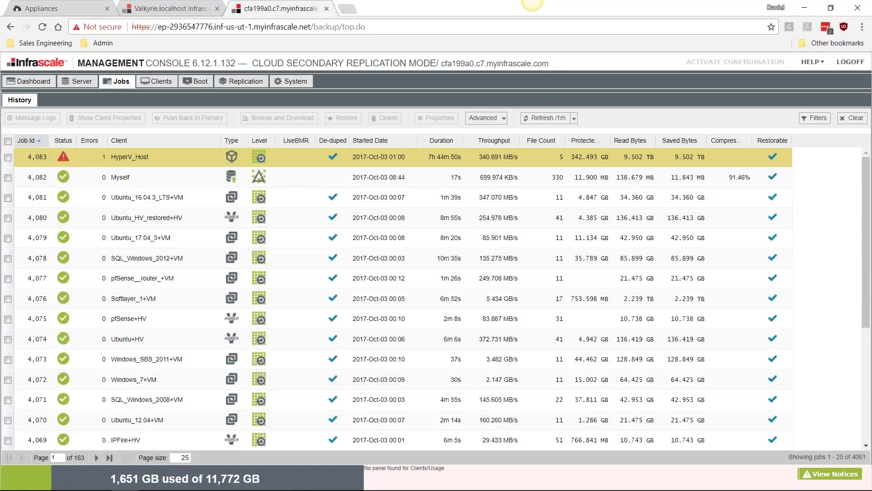
left_click(199, 83)
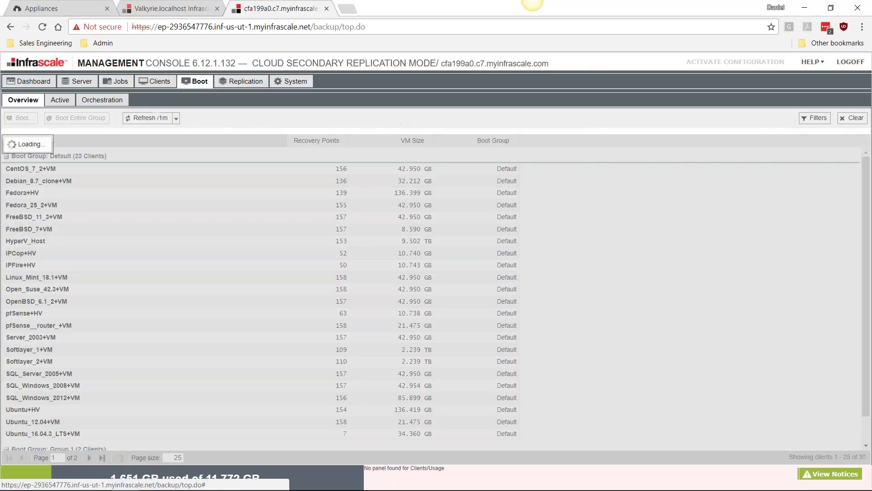
scroll(124, 330, "down", 1)
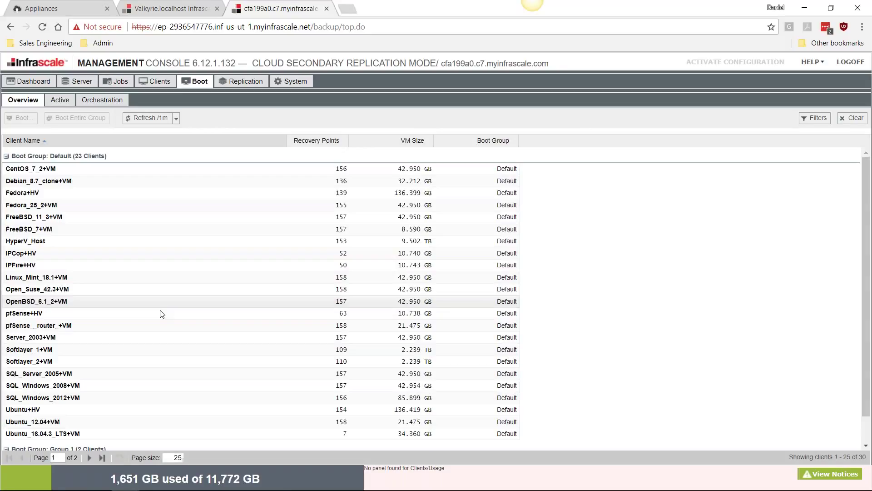
scroll(127, 391, "down", 1)
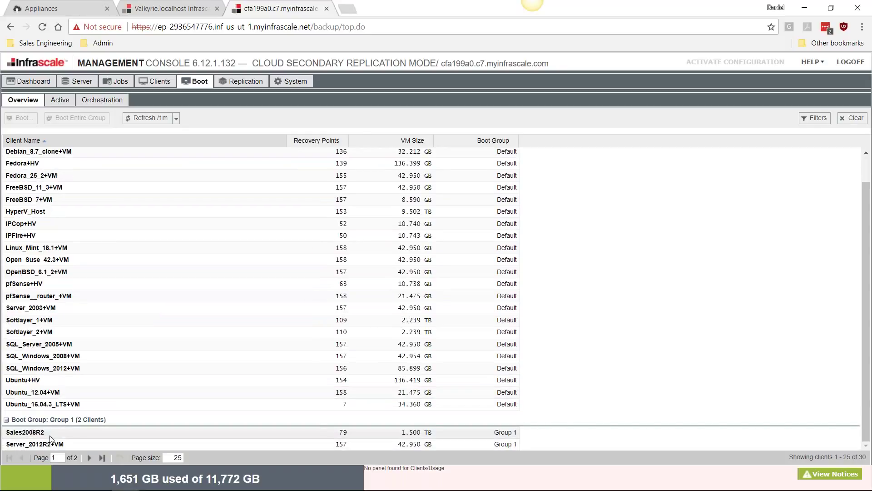
right_click(51, 435)
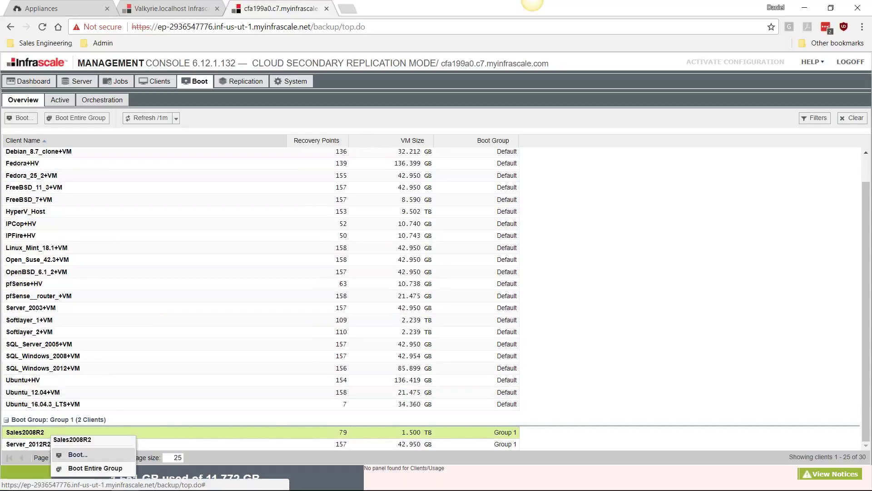
left_click(75, 455)
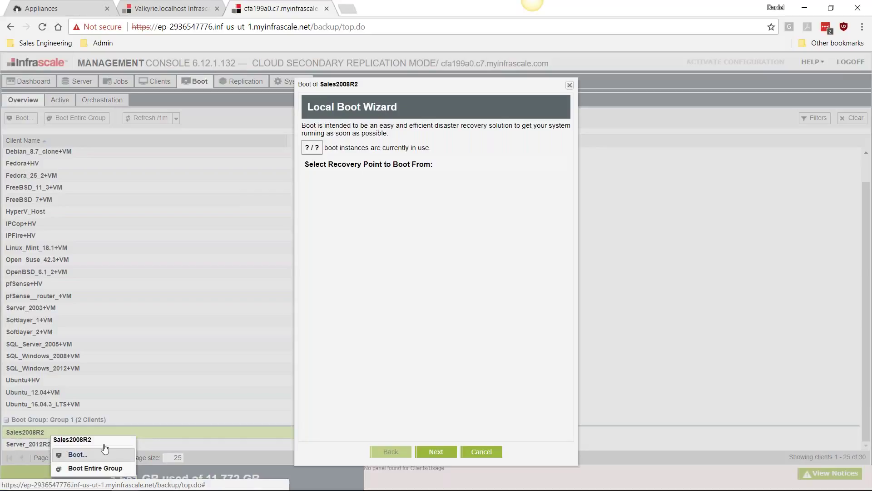
left_click(436, 451)
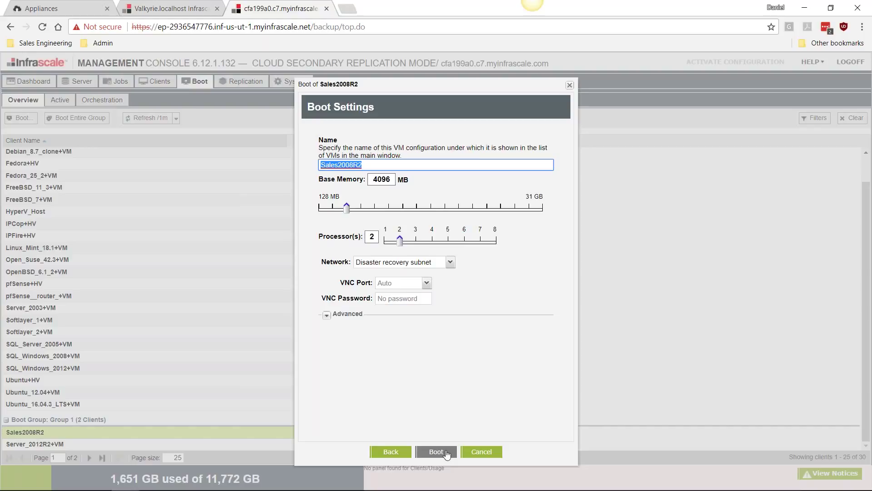
left_click(481, 451)
left_click(212, 322)
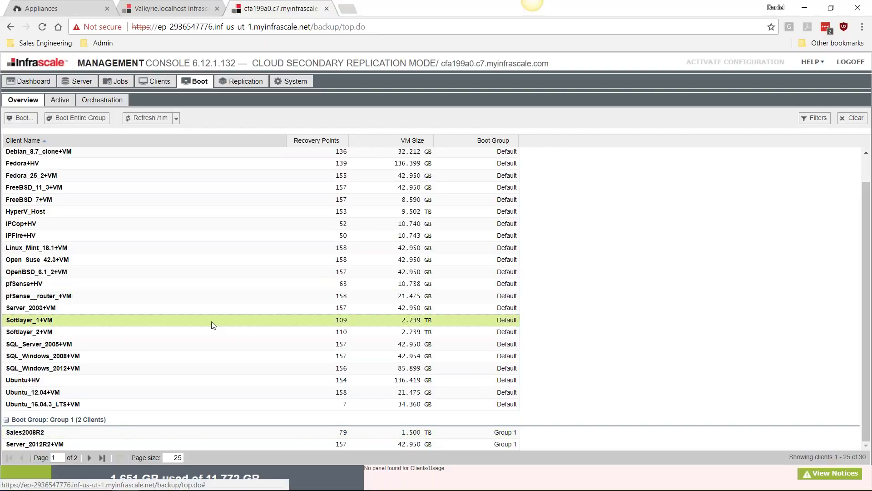
Select HyperV_Host and FreeBSD_11_3+VM, then bring up boot actions for Fedora_25_2+VM.
scroll(213, 325, "up", 1)
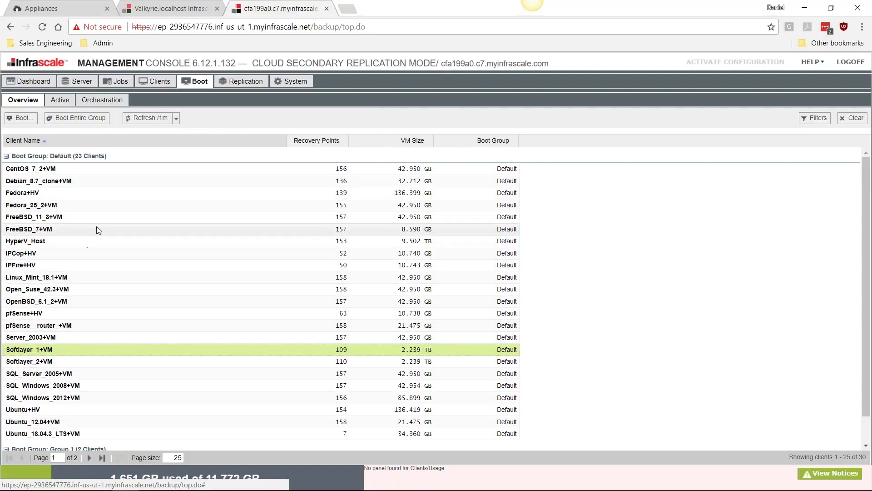
left_click(77, 245)
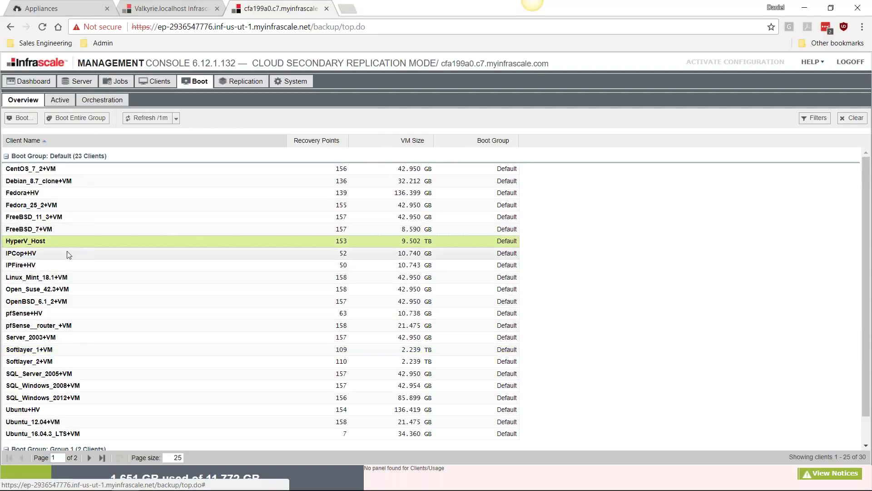
left_click(63, 222)
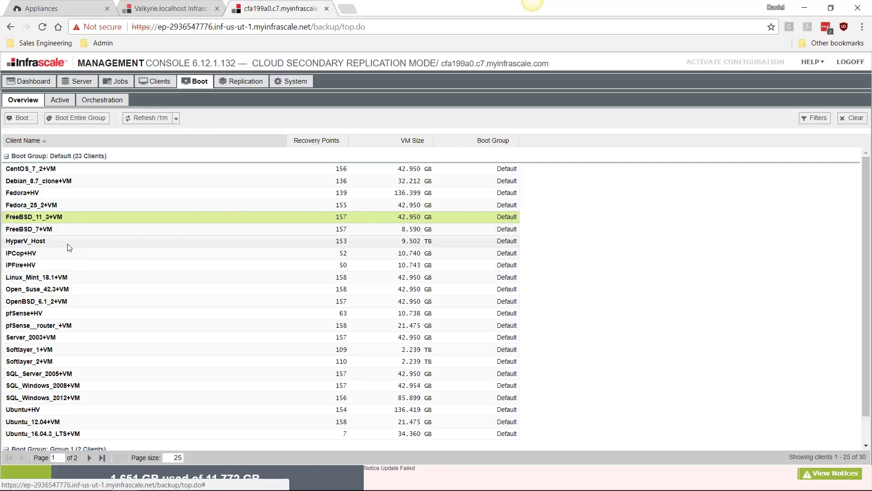
right_click(56, 207)
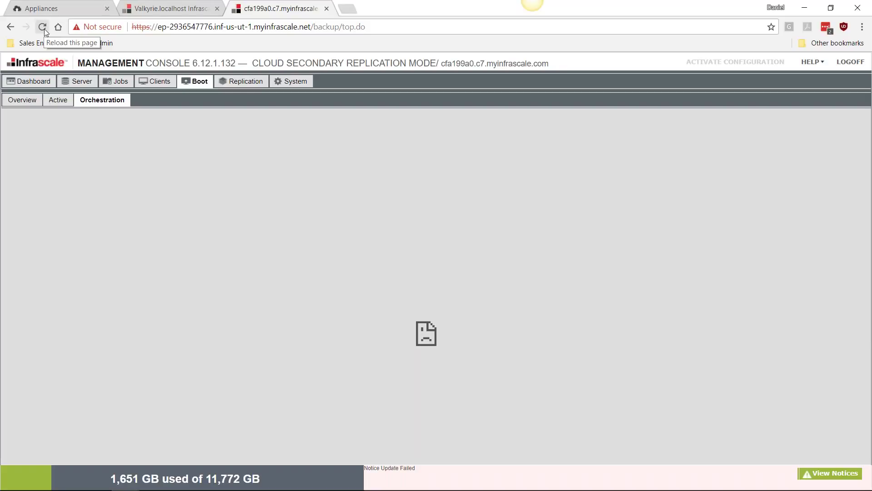
Reload the console, then open Boot > Orchestration showing two VM groups with 15-second waits.
left_click(43, 28)
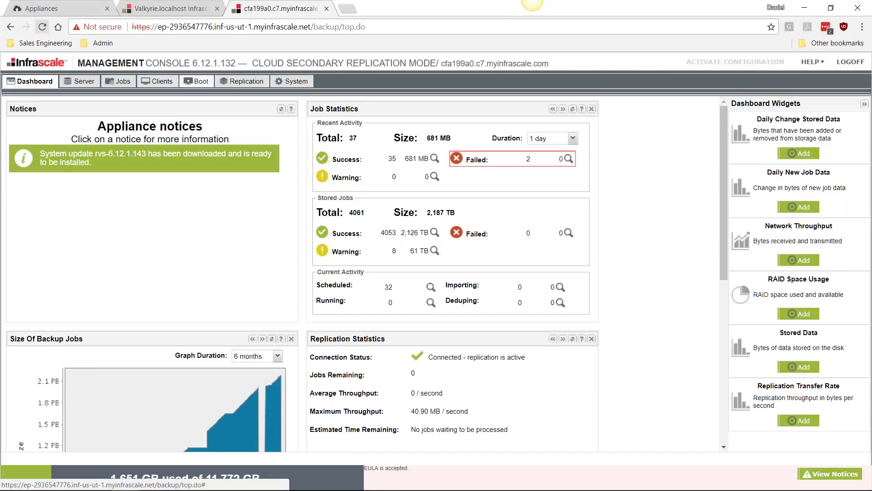
left_click(195, 81)
left_click(93, 102)
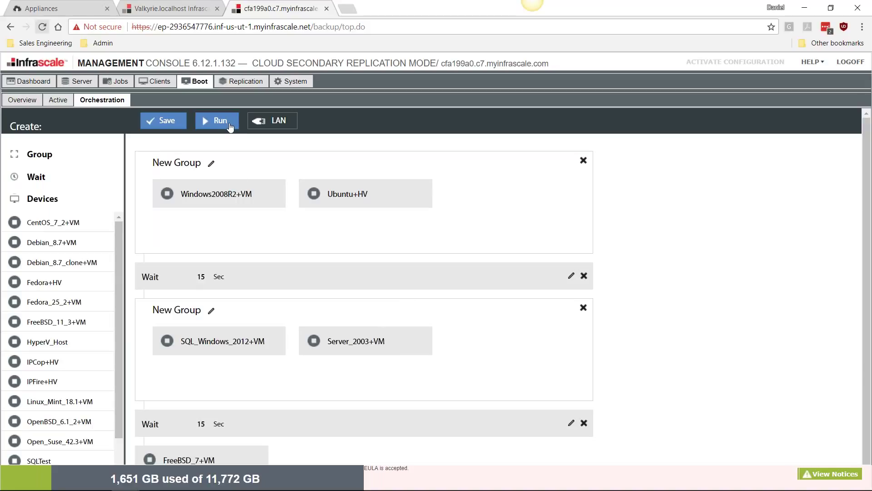
Show the Active boots list with the five orchestrated VMs booting.
left_click(66, 102)
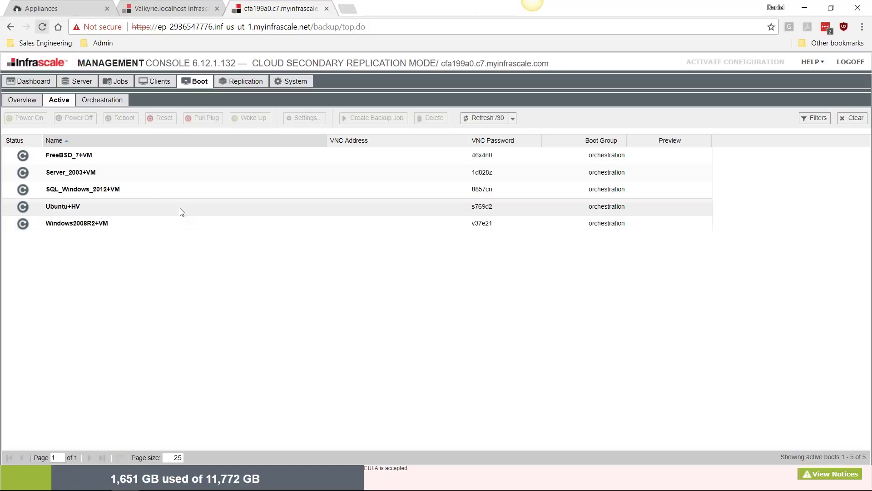
Refresh the Active boots list so four VMs report running with VNC addresses.
left_click(481, 118)
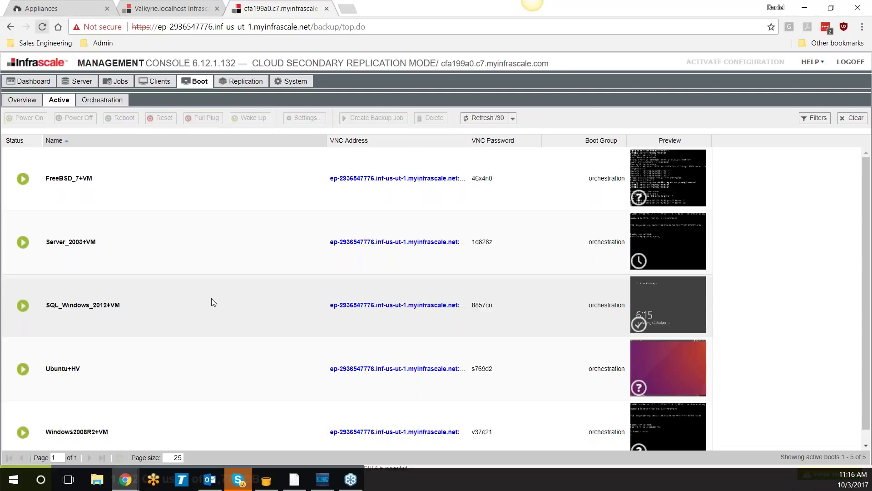
Pull the plug on SQL_Windows_2012+VM and delete its boot.
right_click(212, 299)
left_click(241, 358)
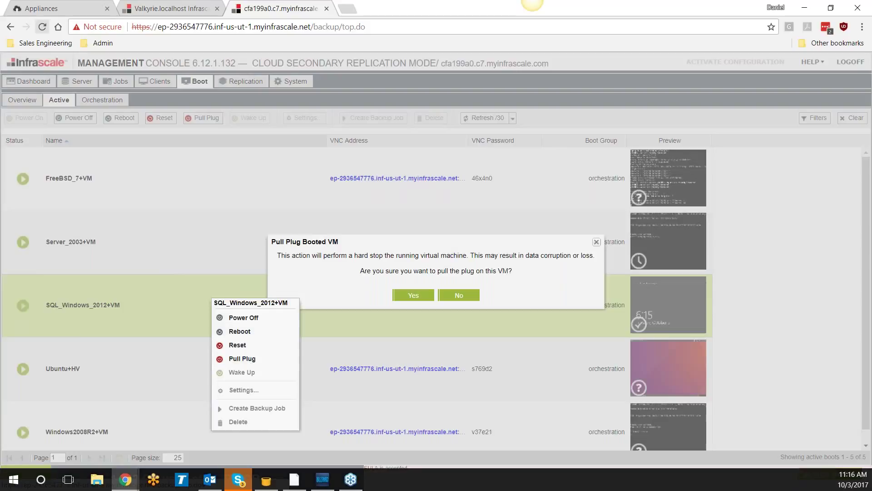
left_click(415, 293)
right_click(141, 289)
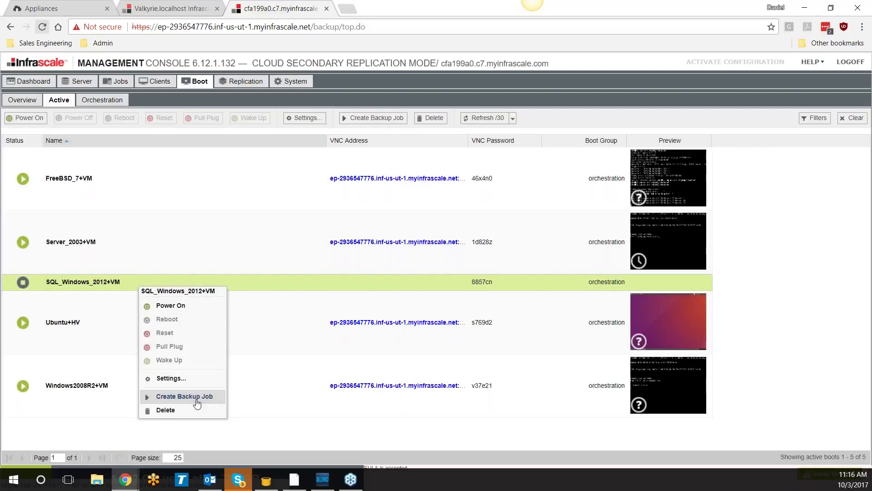
left_click(197, 409)
left_click(427, 301)
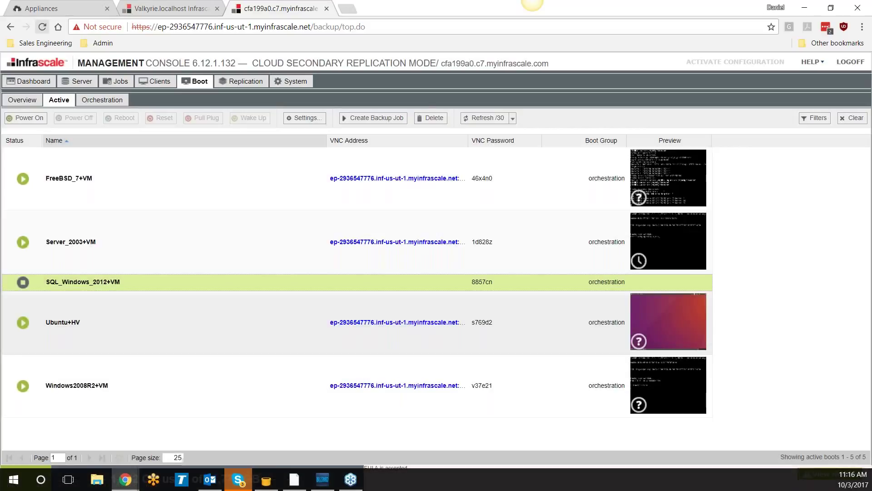
Pull the plug on Ubuntu+HV and delete its boot.
right_click(140, 291)
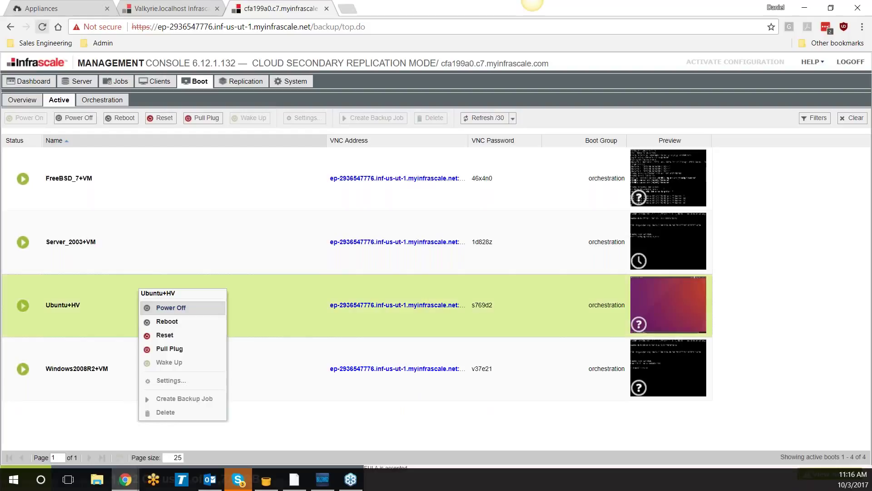
left_click(180, 349)
left_click(413, 300)
right_click(115, 280)
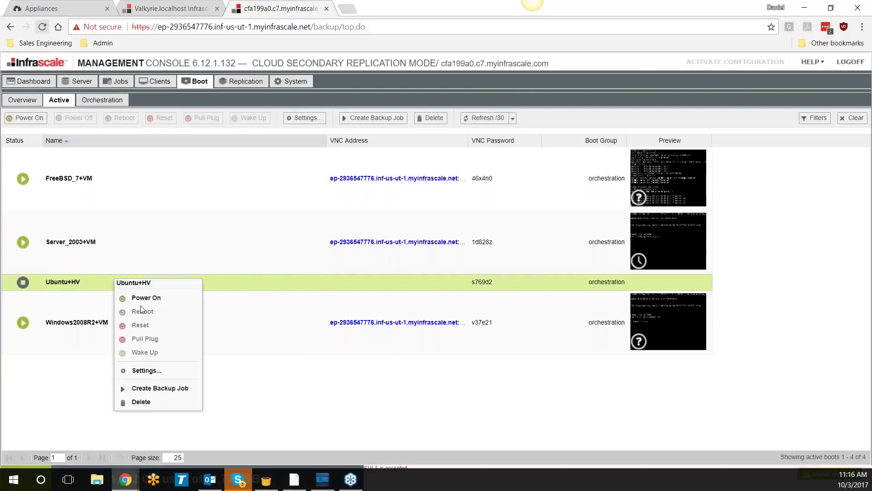
left_click(181, 402)
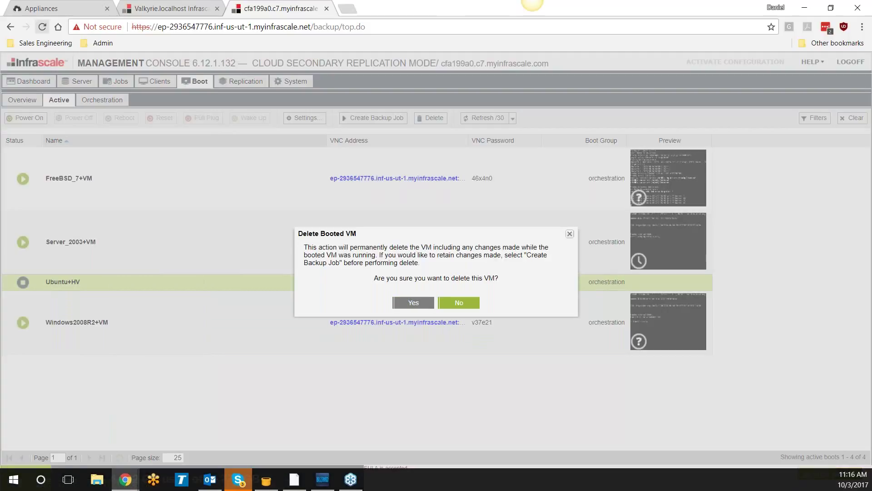
left_click(413, 302)
Pull the plug on Windows2008R2+VM and delete its boot.
right_click(114, 293)
left_click(145, 352)
left_click(413, 298)
right_click(114, 288)
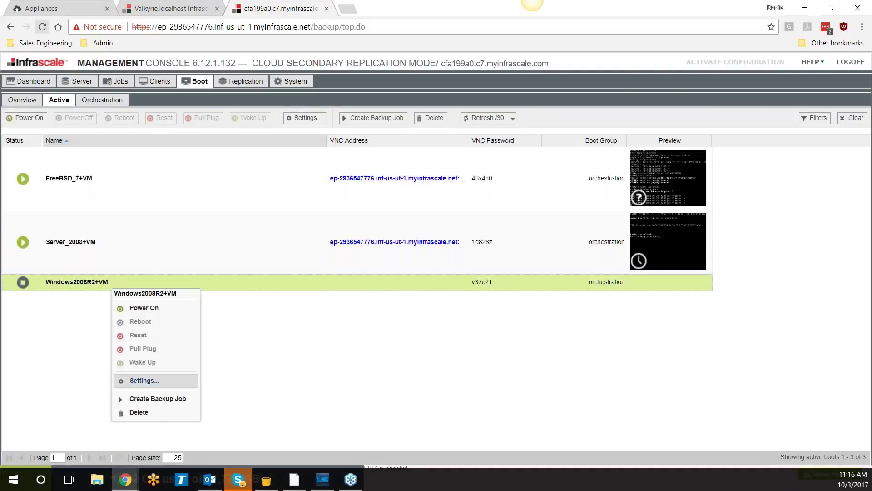
left_click(139, 412)
left_click(411, 301)
Pull the plug on Server_2003+VM and delete its boot.
right_click(144, 250)
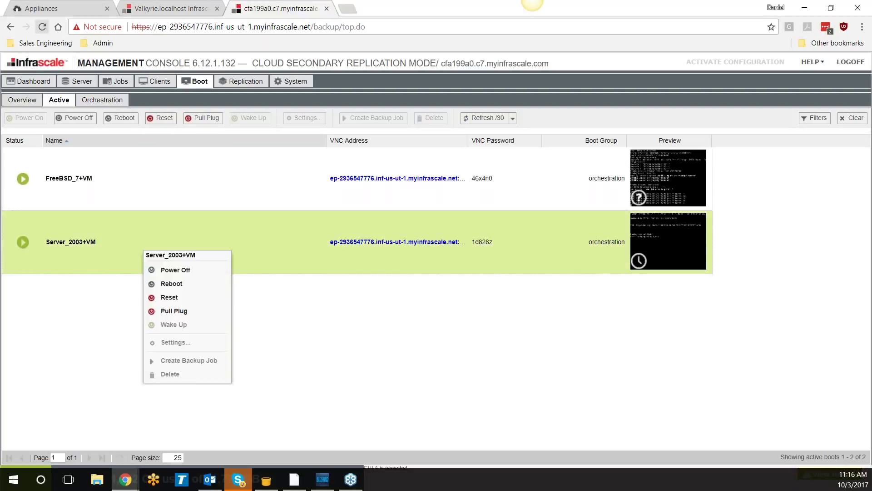
left_click(190, 312)
left_click(409, 300)
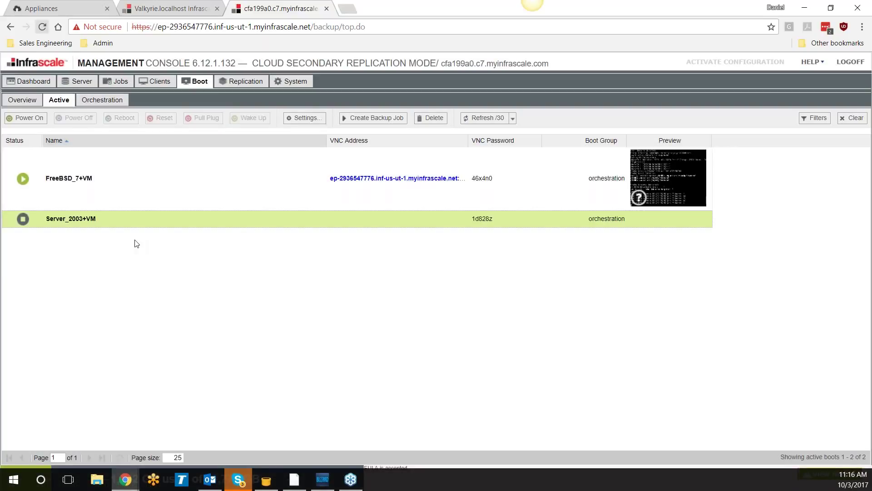
right_click(111, 223)
left_click(153, 345)
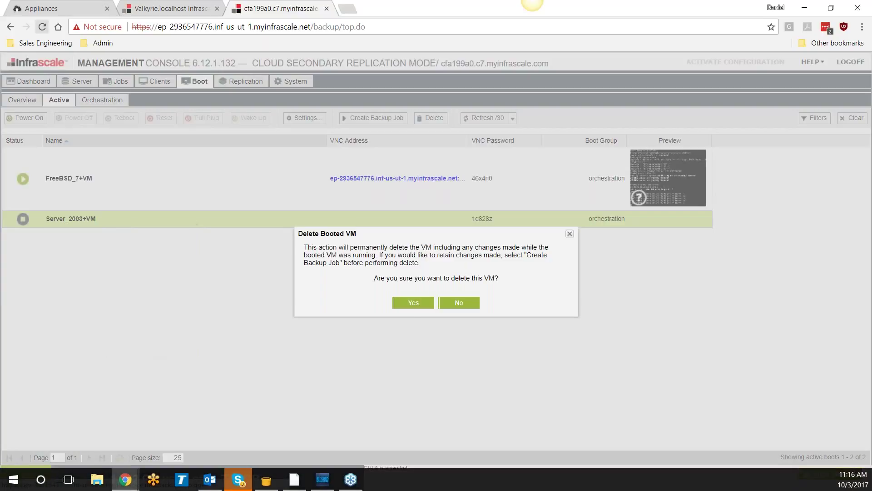
left_click(412, 302)
Pull the plug on FreeBSD_7+VM and delete its boot.
right_click(156, 179)
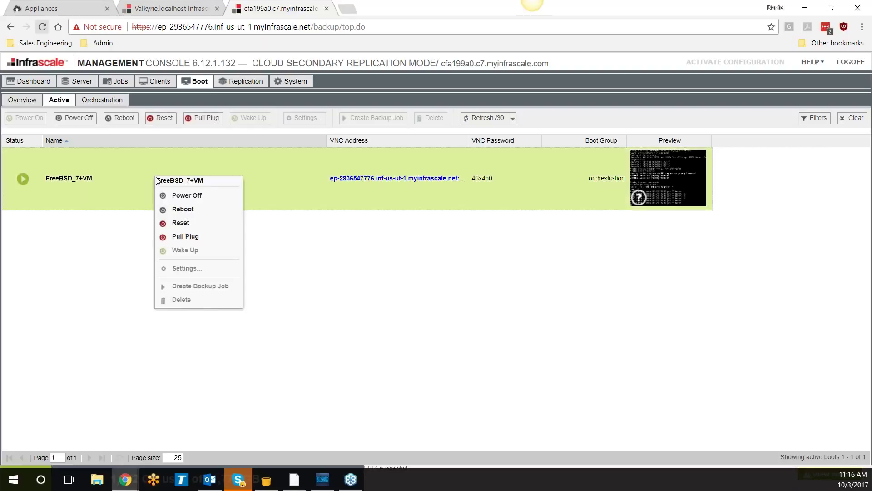
left_click(159, 237)
left_click(407, 300)
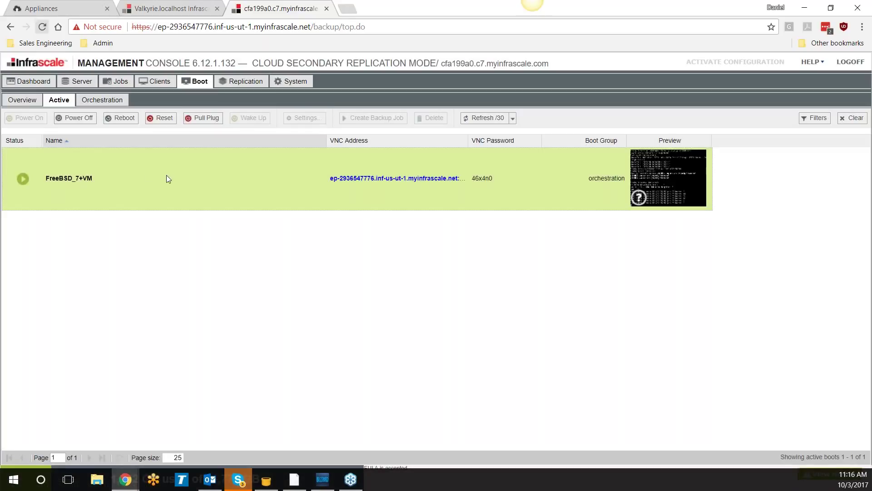
right_click(115, 160)
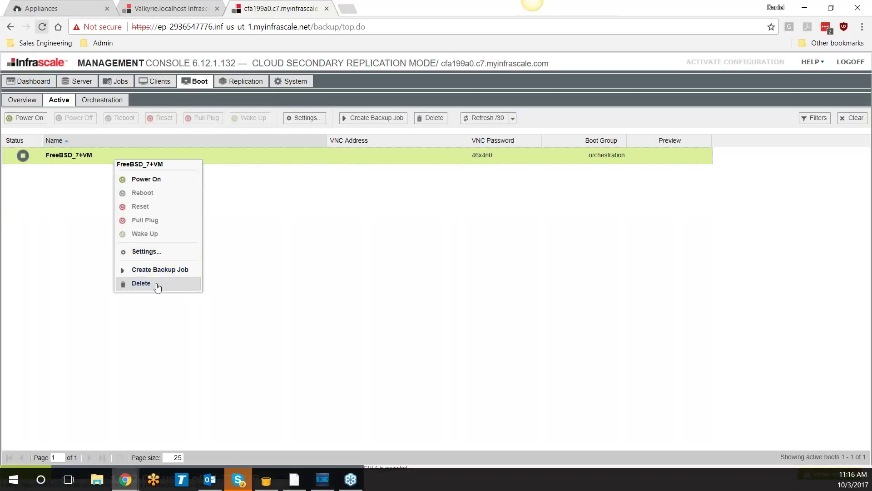
left_click(140, 283)
left_click(424, 301)
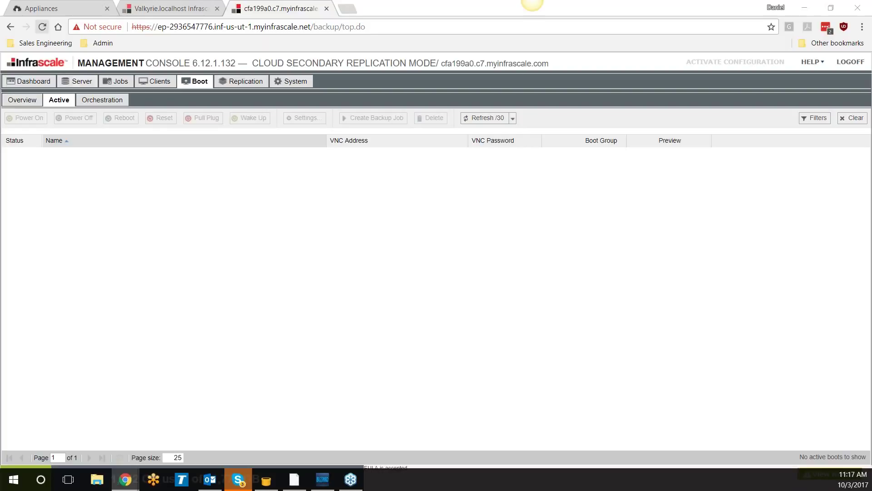
Return to the Valkyrie.localhost console's Clients summary list.
left_click(147, 12)
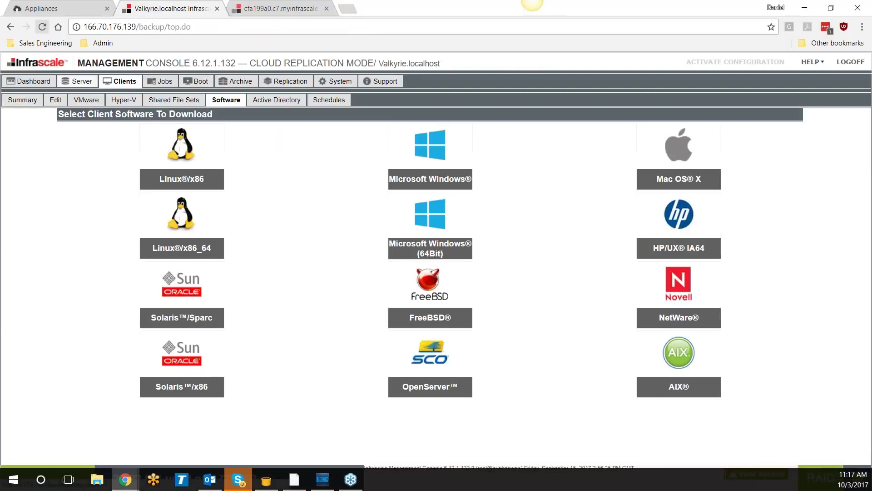
left_click(86, 82)
left_click(119, 80)
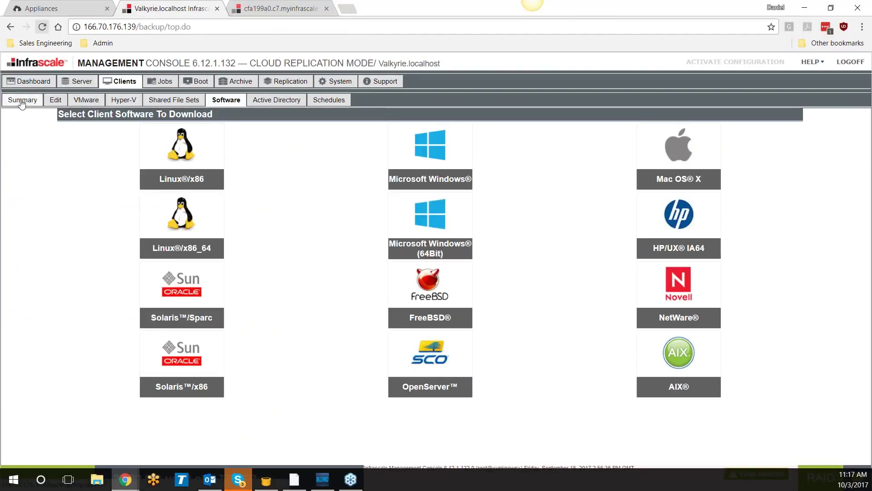
left_click(21, 101)
scroll(119, 272, "down", 4)
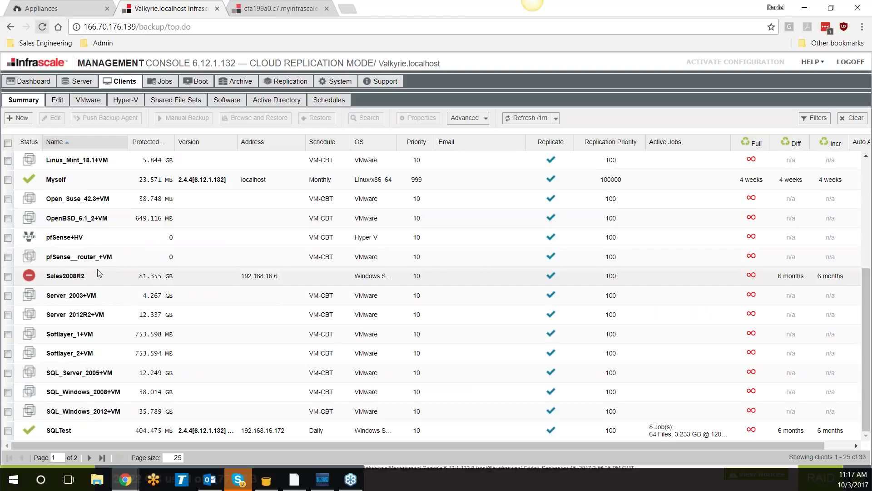
Browse SQL_Windows_2012+VM's latest backup and open the VM disk's first partition.
left_click(86, 409)
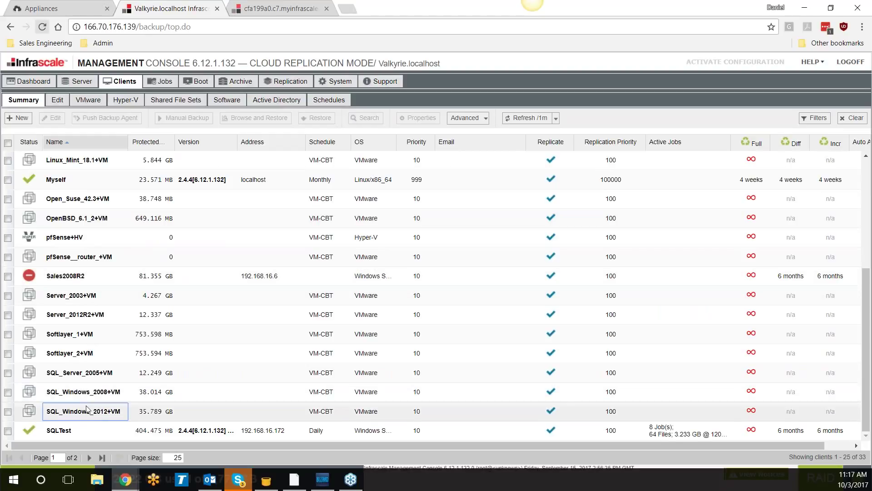
right_click(86, 409)
left_click(112, 406)
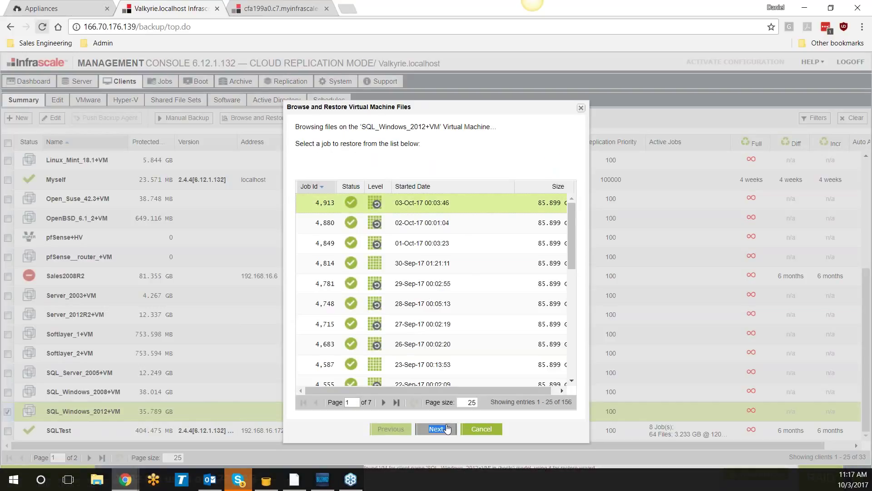
double_click(448, 426)
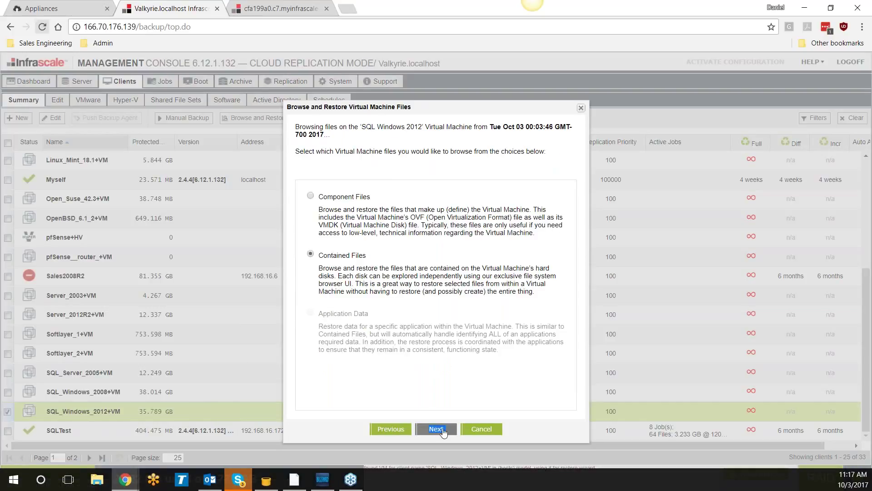
left_click(437, 429)
left_click(437, 429)
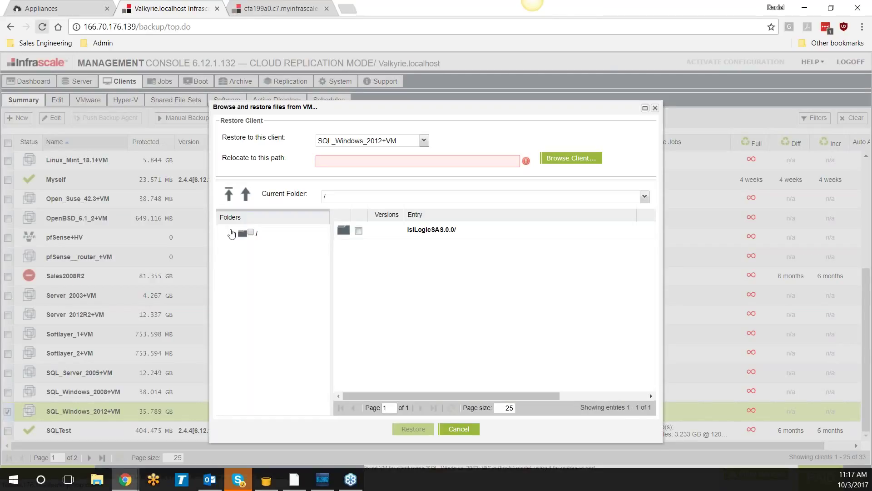
left_click(230, 234)
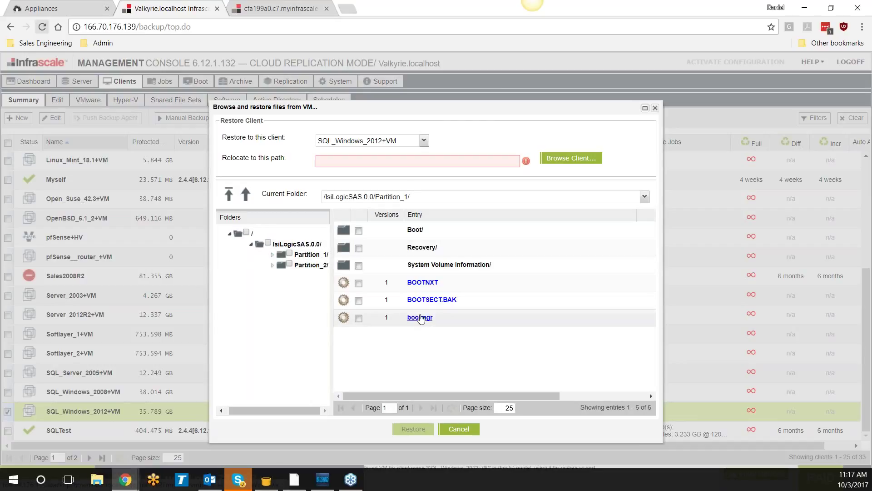
Mark bootmgr, BOOTSECT.BAK and BOOTNXT for restore to SQL_Windows_2012+VM, then close the window.
left_click(359, 318)
left_click(359, 300)
left_click(361, 282)
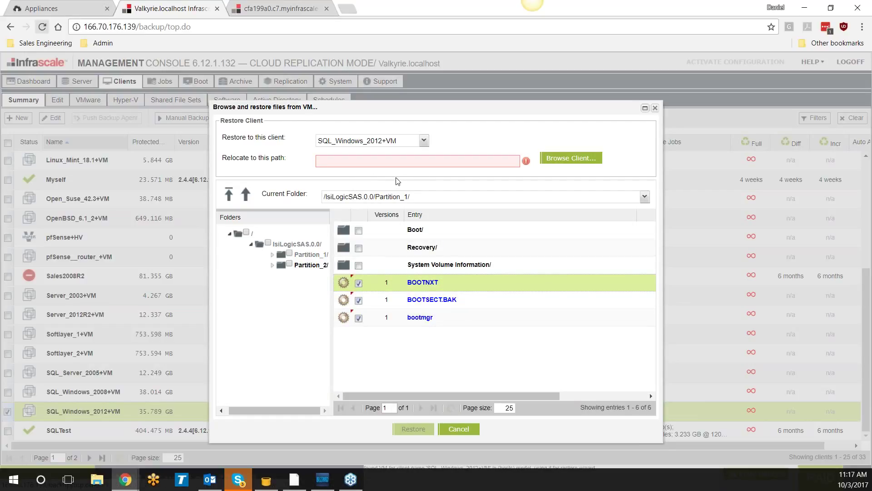
left_click(423, 140)
scroll(395, 236, "down", 4)
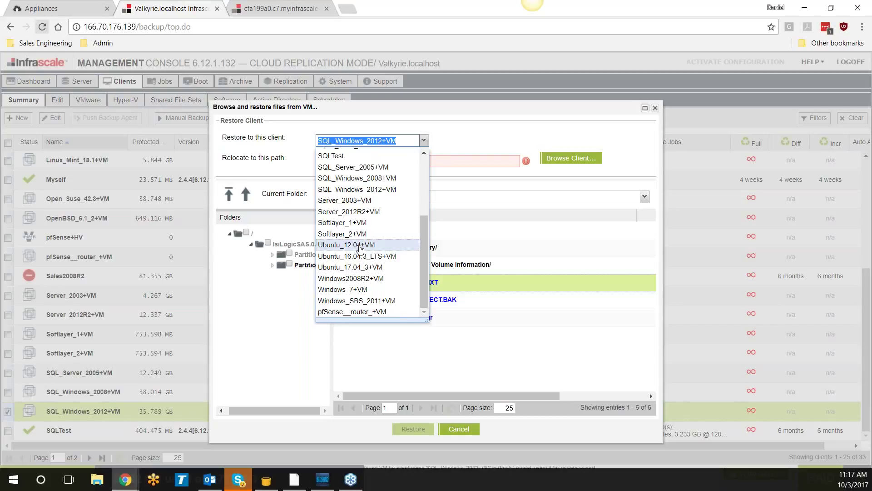
left_click(554, 137)
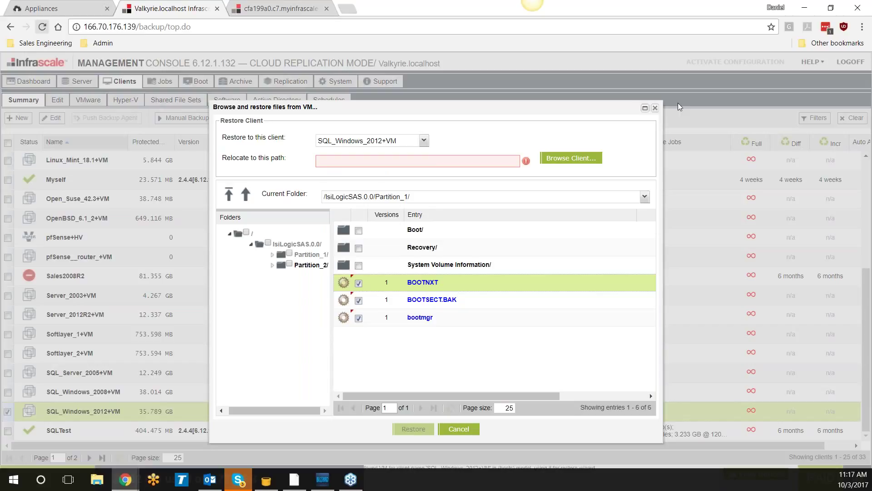
left_click(654, 108)
scroll(129, 375, "up", 5)
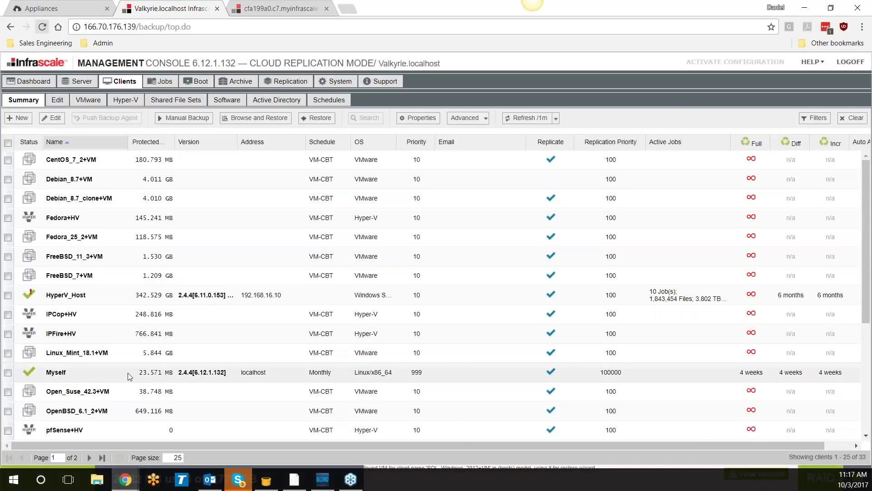
scroll(127, 372, "down", 5)
right_click(97, 411)
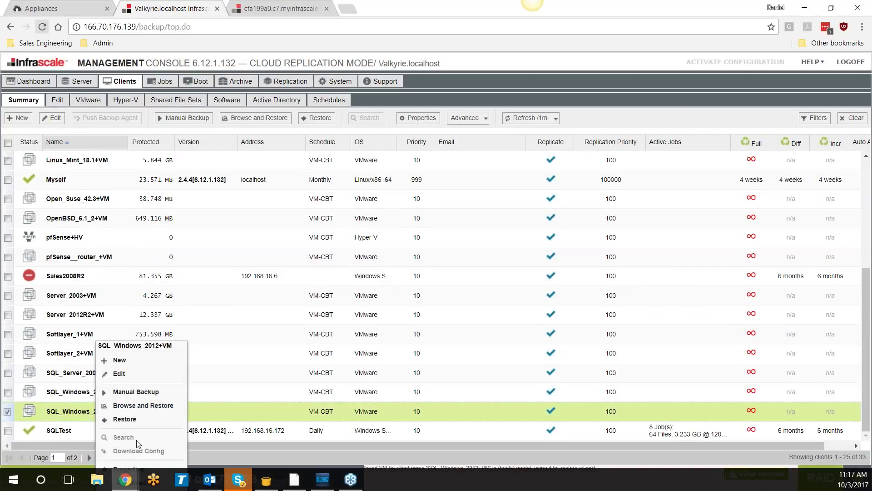
left_click(147, 417)
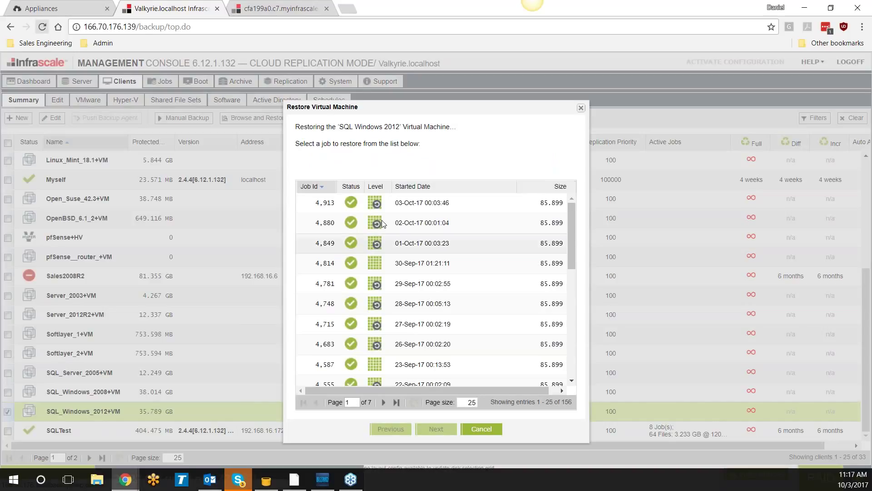
left_click(395, 203)
left_click(438, 429)
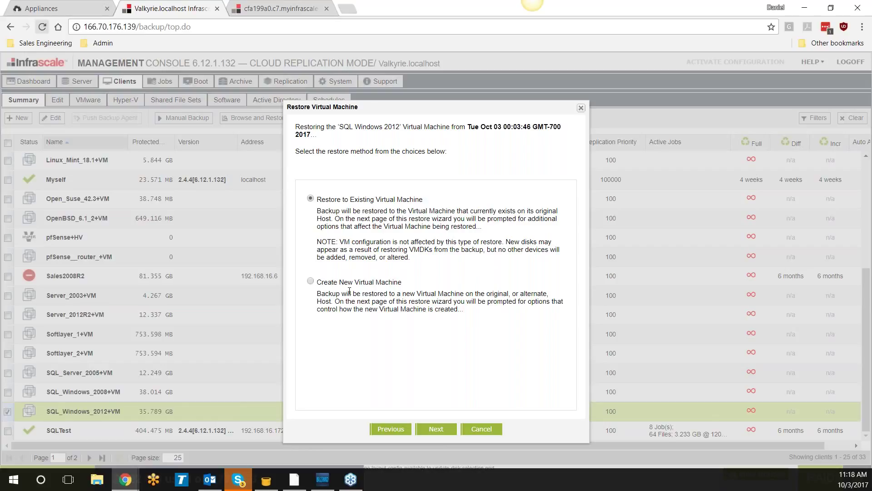
left_click(329, 283)
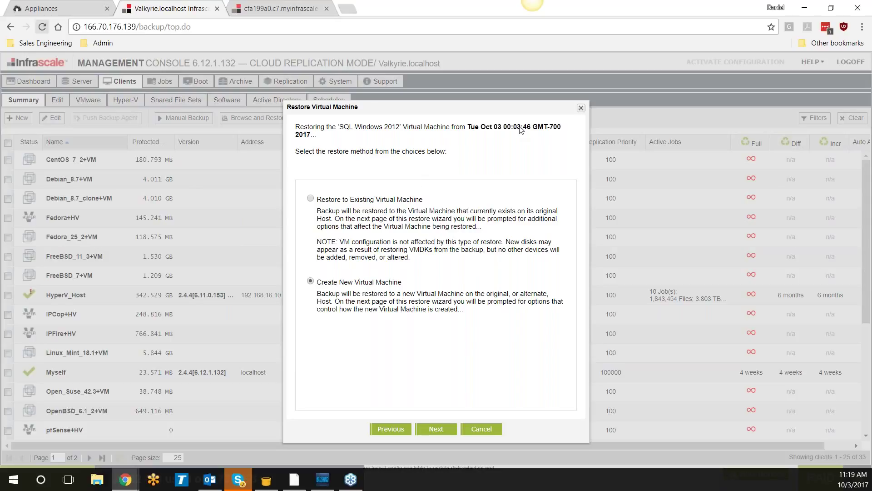
Cancel the VM restore and list the default MacOS, Netware, Posix and Windows shared file sets.
left_click(580, 108)
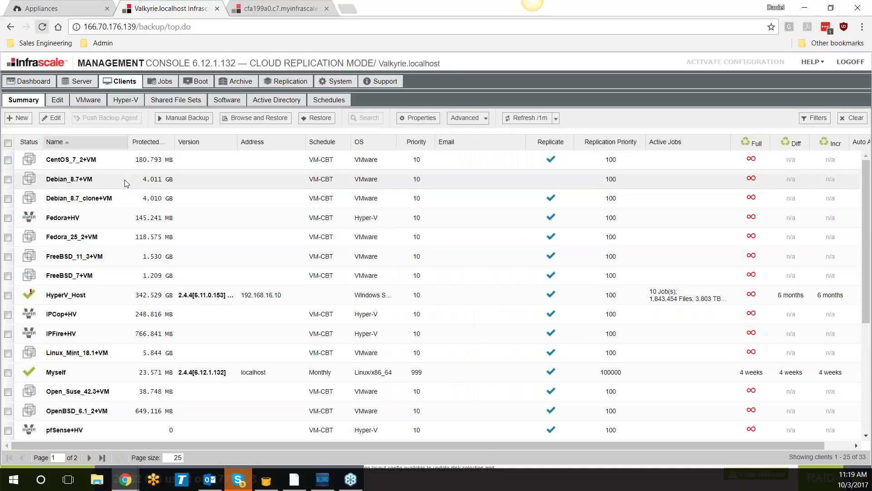
scroll(86, 363, "down", 4)
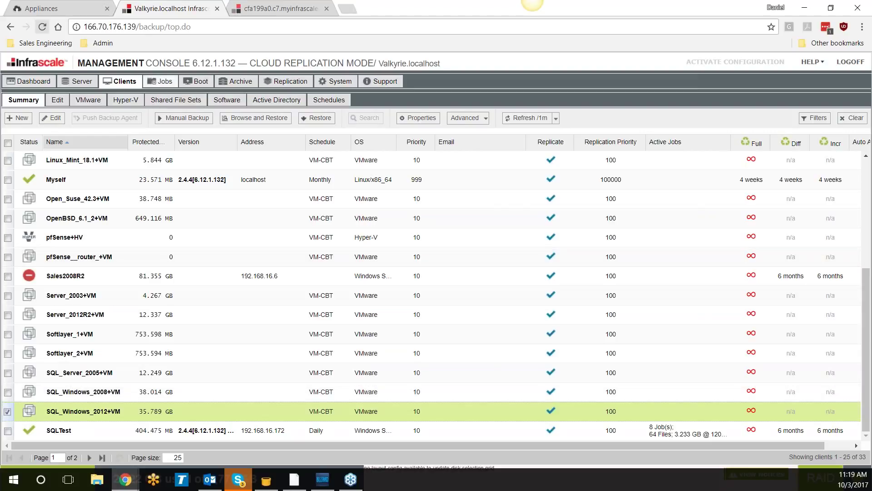
left_click(175, 98)
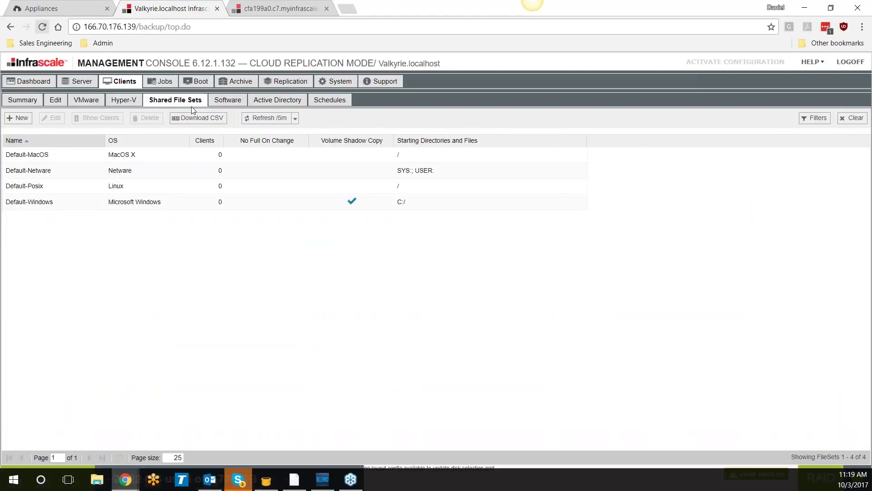
double_click(69, 200)
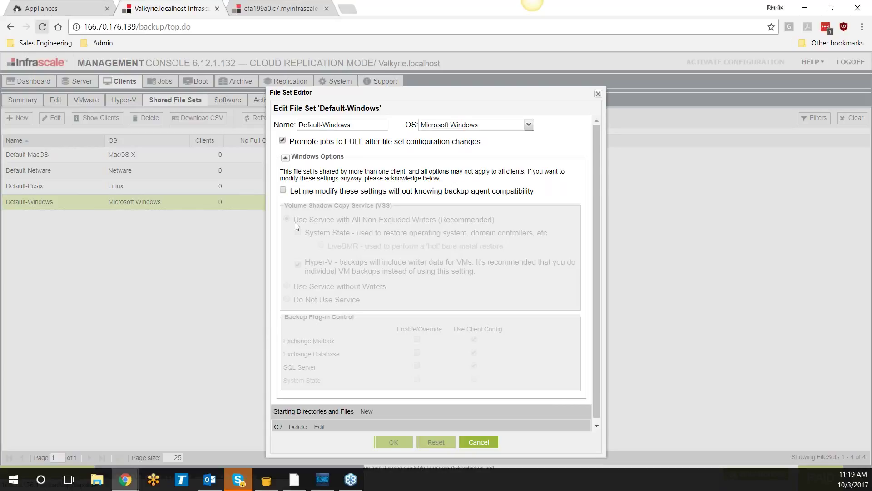
left_click(283, 191)
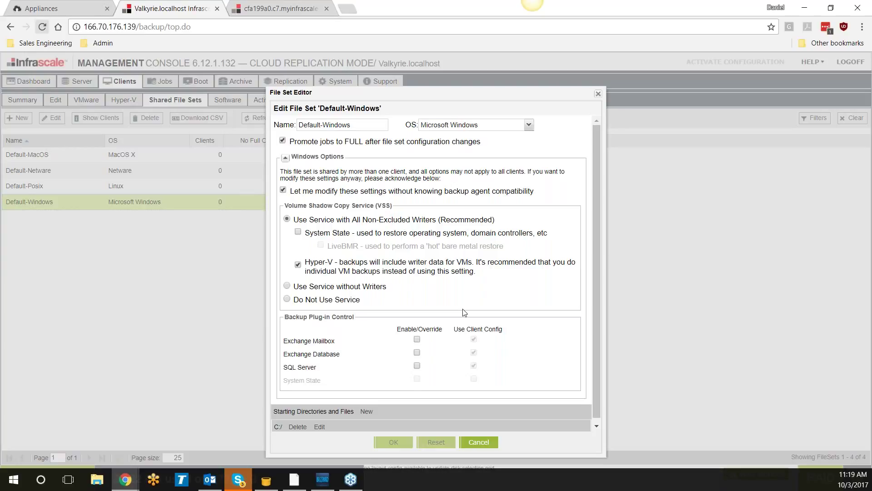
scroll(463, 313, "down", 1)
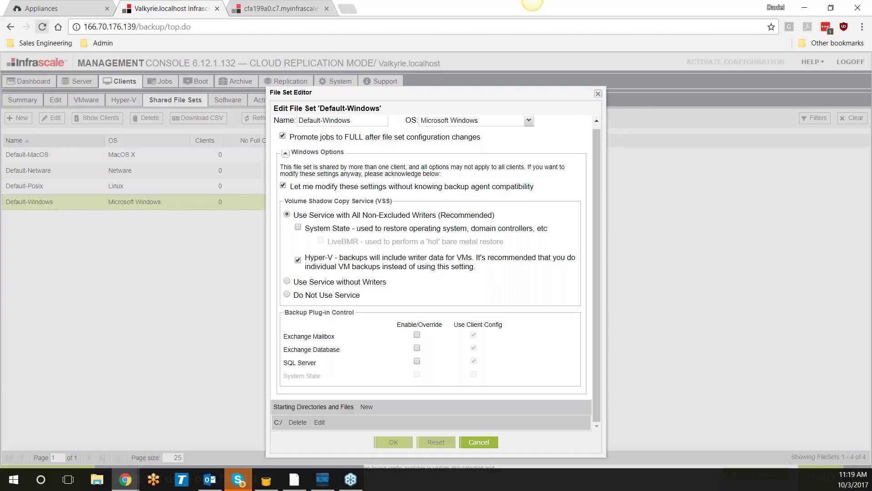
left_click(598, 93)
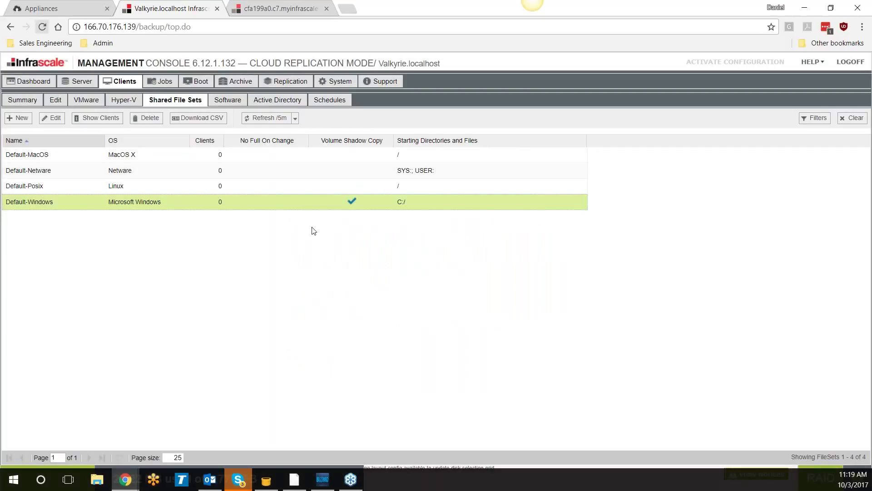
Load Ubuntu_HV_restored+HV's editable settings, then move to the Boot overview of 31 bootable clients.
left_click(61, 104)
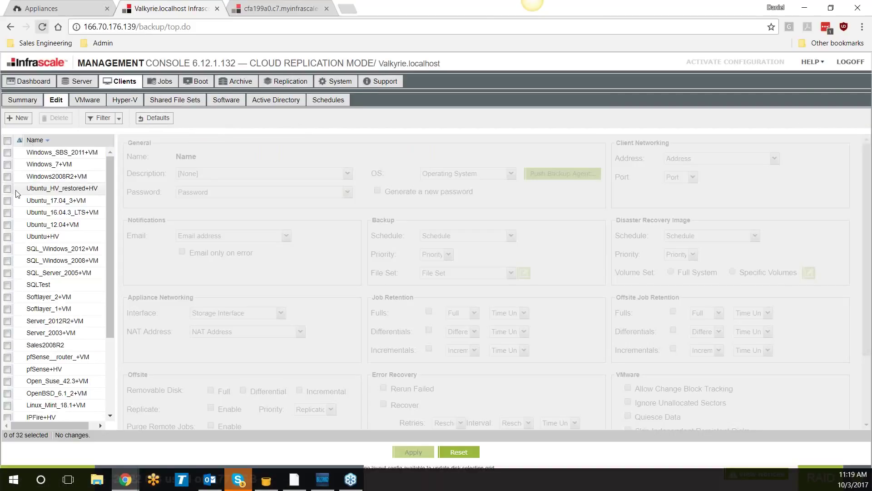
left_click(17, 191)
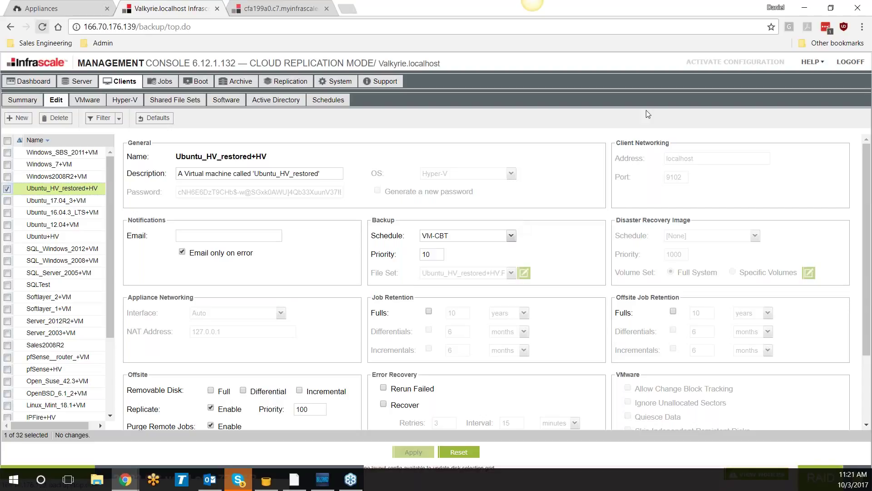
left_click(203, 86)
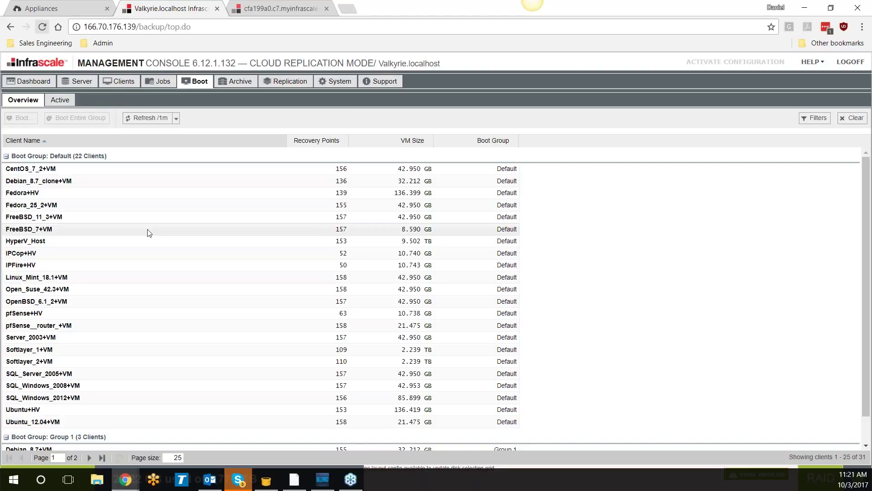
Select pfSense+HV and IPFire+HV in the boot list, then show the Infrascale/1500 and USB Disks archive libraries.
scroll(136, 247, "down", 1)
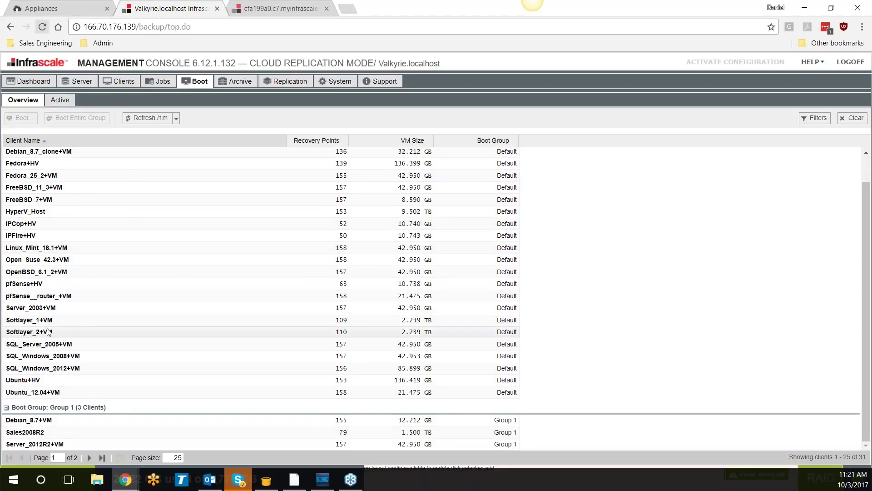
scroll(48, 332, "up", 1)
left_click(55, 313)
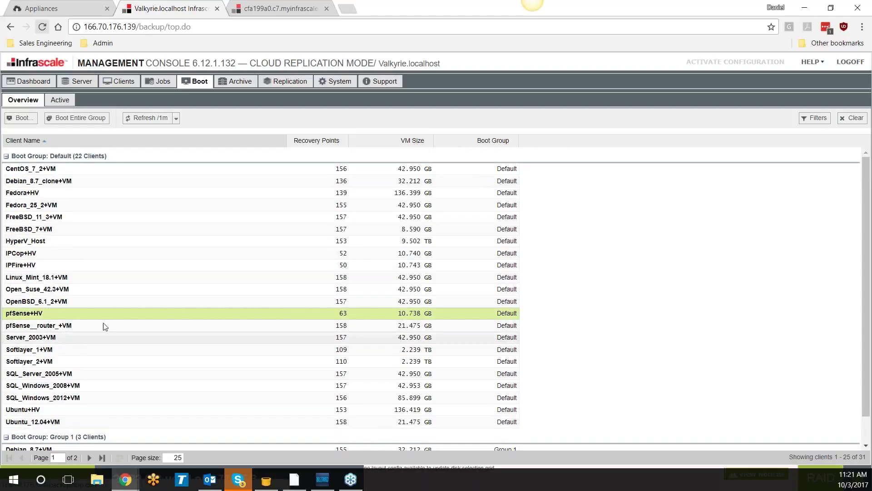
left_click(97, 266)
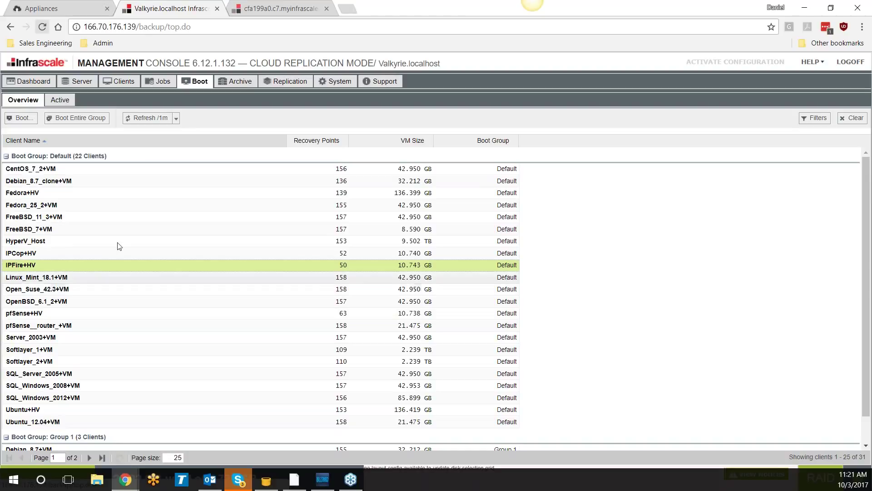
left_click(238, 82)
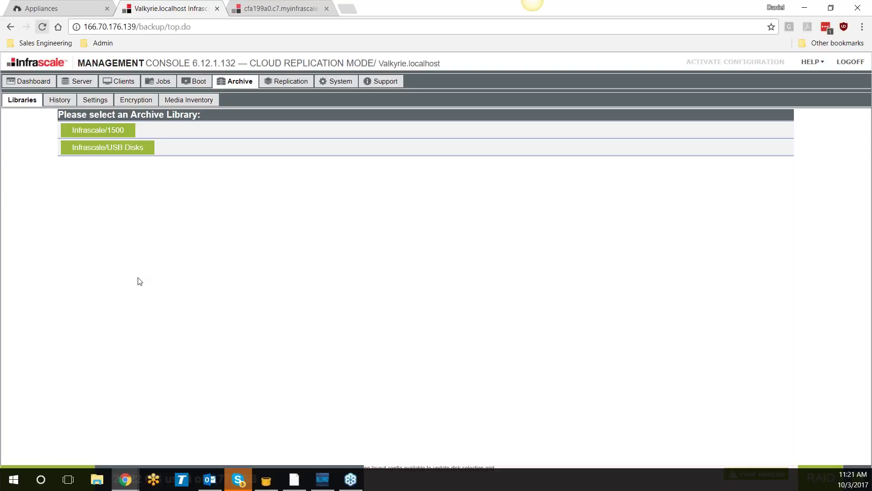
Show the System Alerts page, with e-mail ticked for every alert except Archive Completion.
left_click(323, 84)
scroll(54, 320, "down", 1)
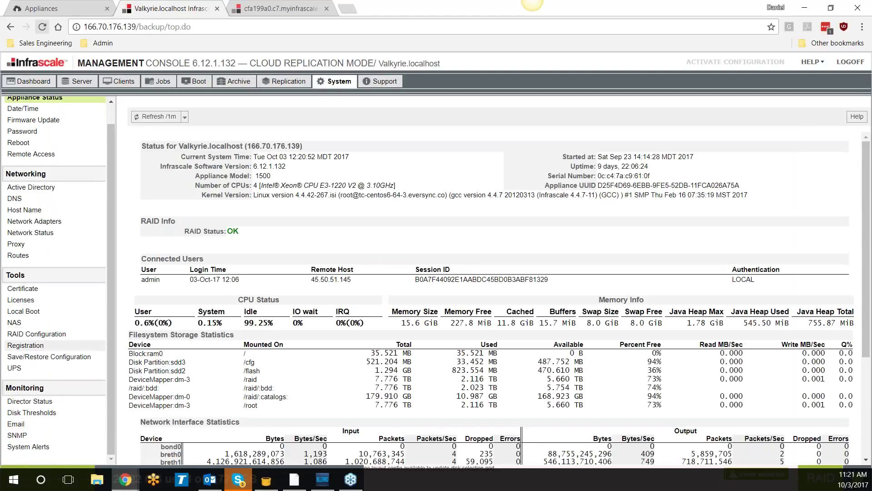
left_click(51, 447)
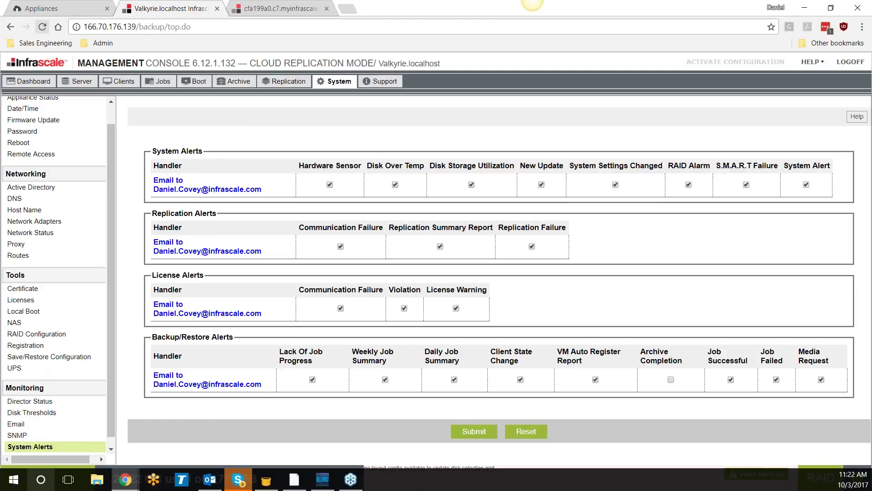
Show the SNMP settings: monitoring disabled, port 161, community 'public'.
left_click(17, 435)
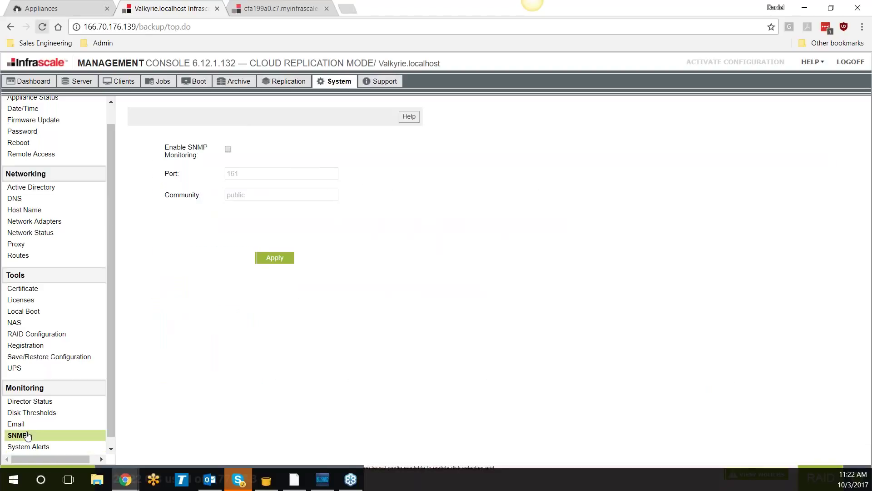